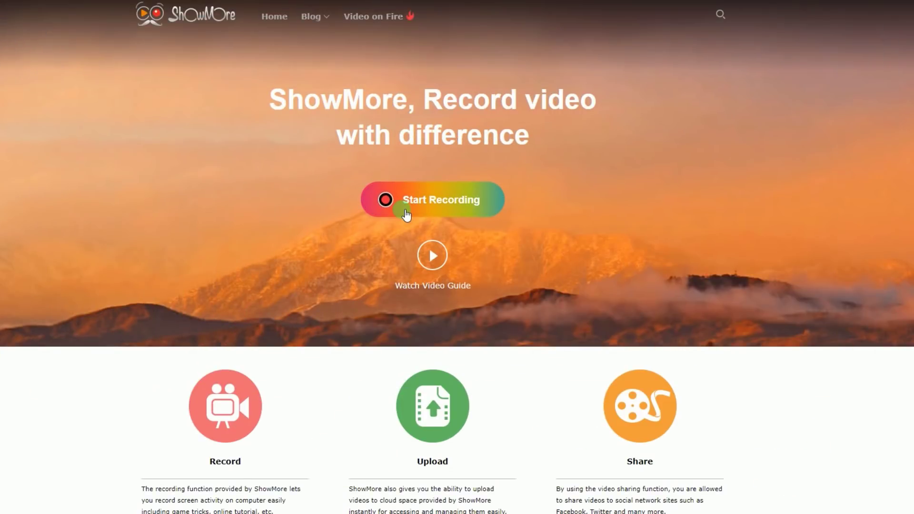
Start recording and allow the Apowersoft Online Launcher to open the 960x540 capture region.
click(406, 211)
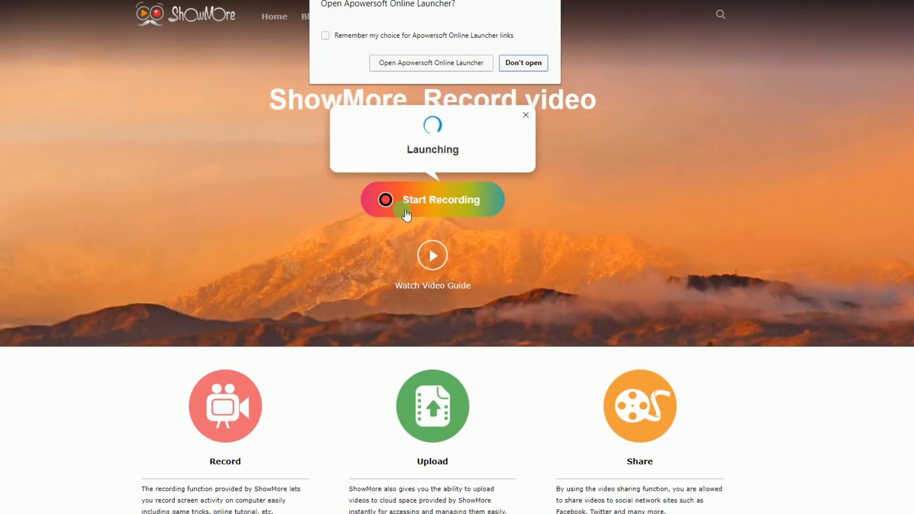
click(437, 63)
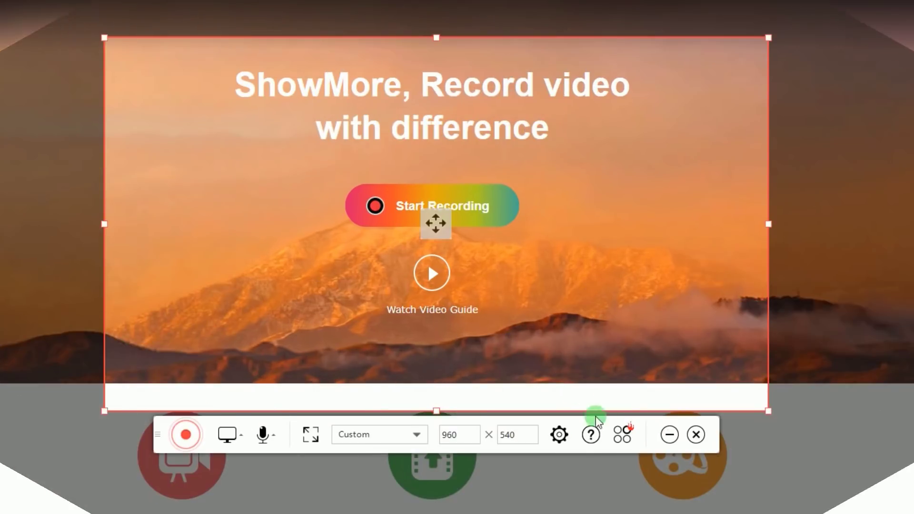
Open the recorder settings on the General tab and select the default output directory field.
click(558, 435)
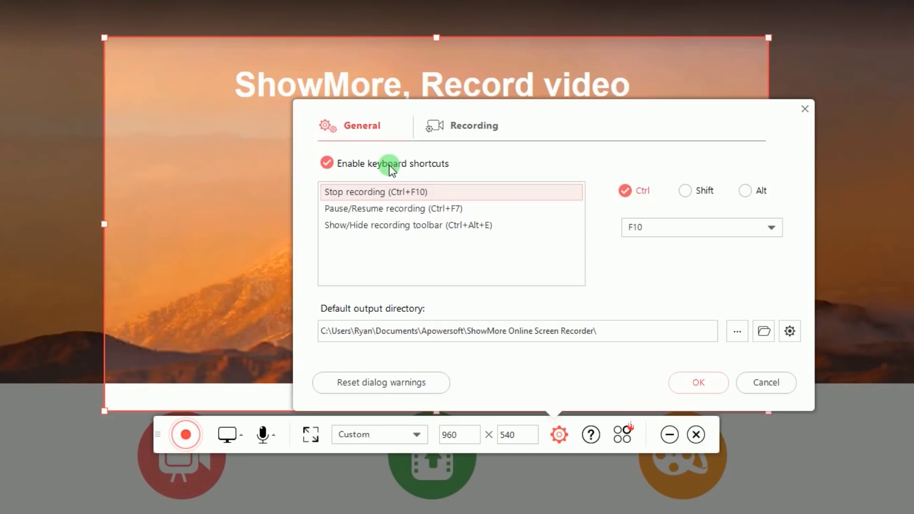
click(382, 333)
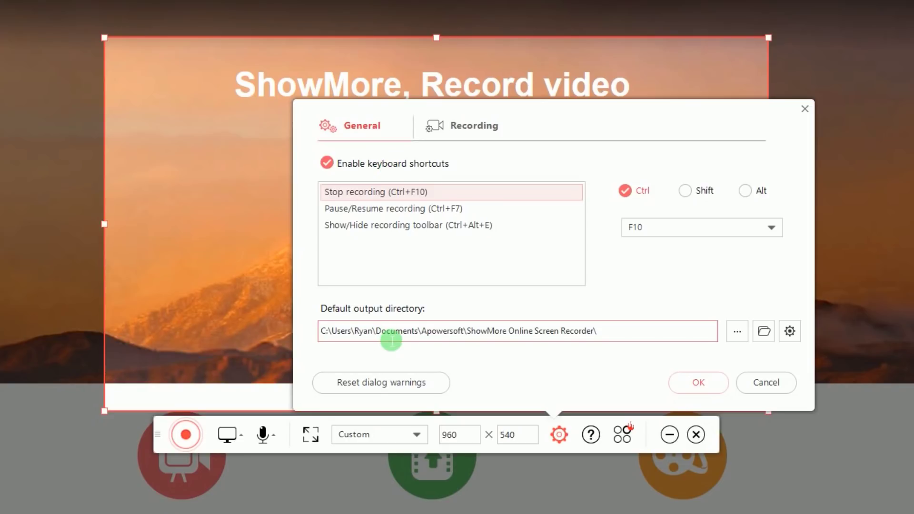
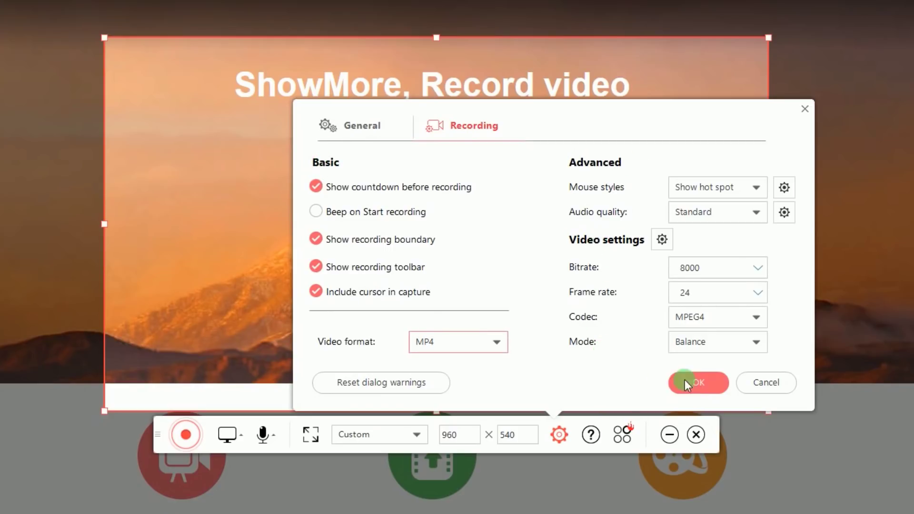
Close the settings, launch City Architect, fit the capture region to the game, and start recording.
click(699, 382)
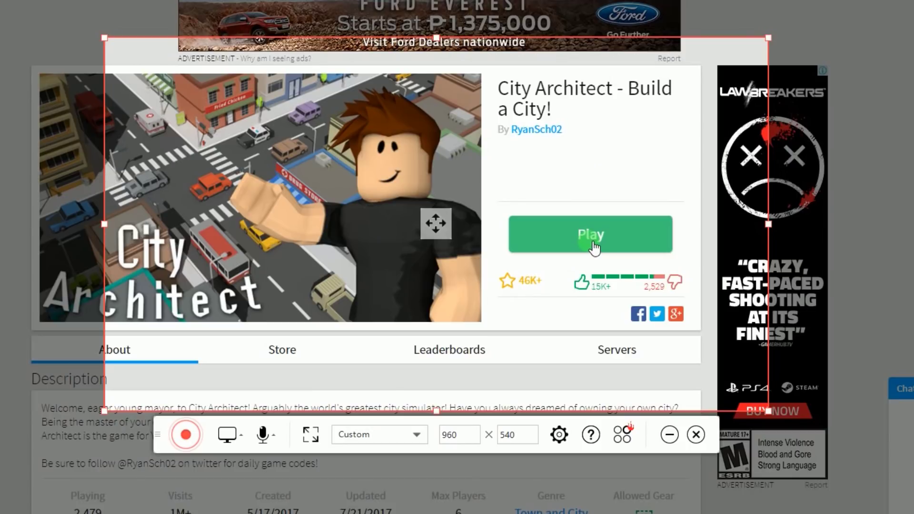
click(589, 241)
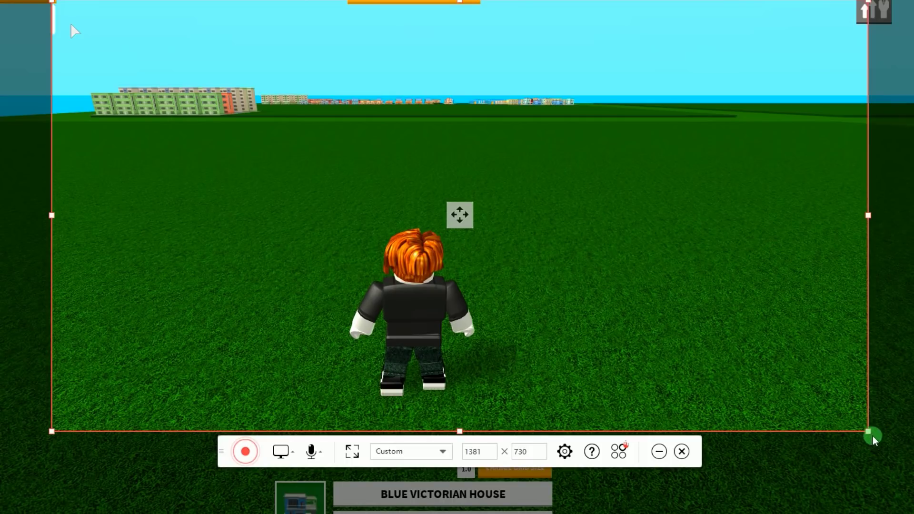
drag(873, 435, 836, 416)
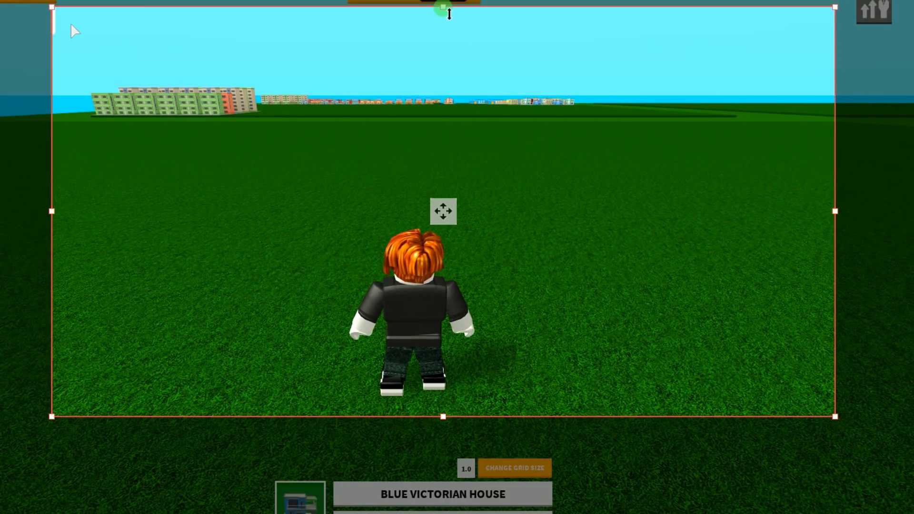
drag(443, 2, 445, 10)
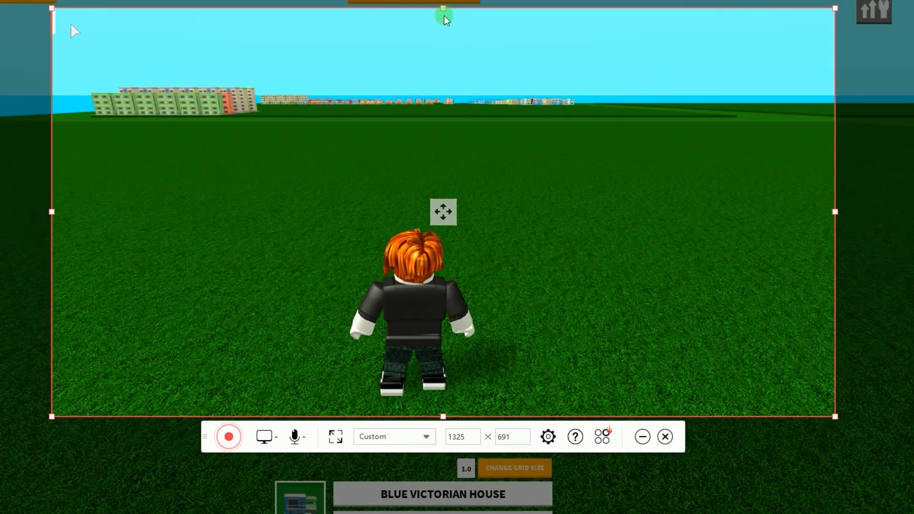
click(229, 436)
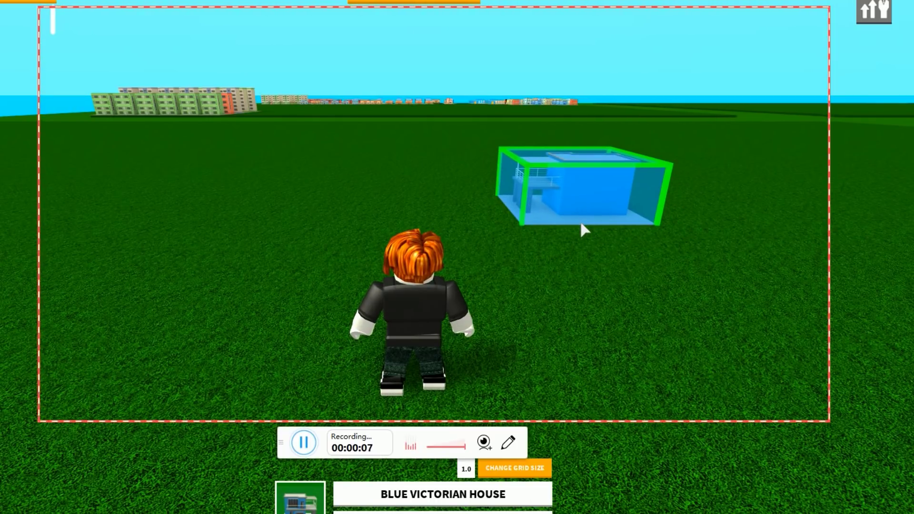
Place the Blue Victorian House, then place a Pizza Parlor from the Businesses menu.
click(584, 230)
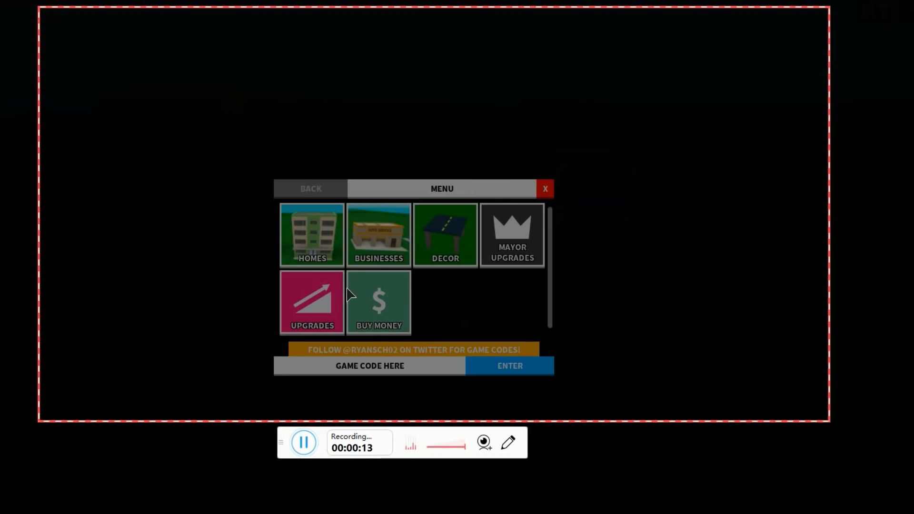
click(379, 236)
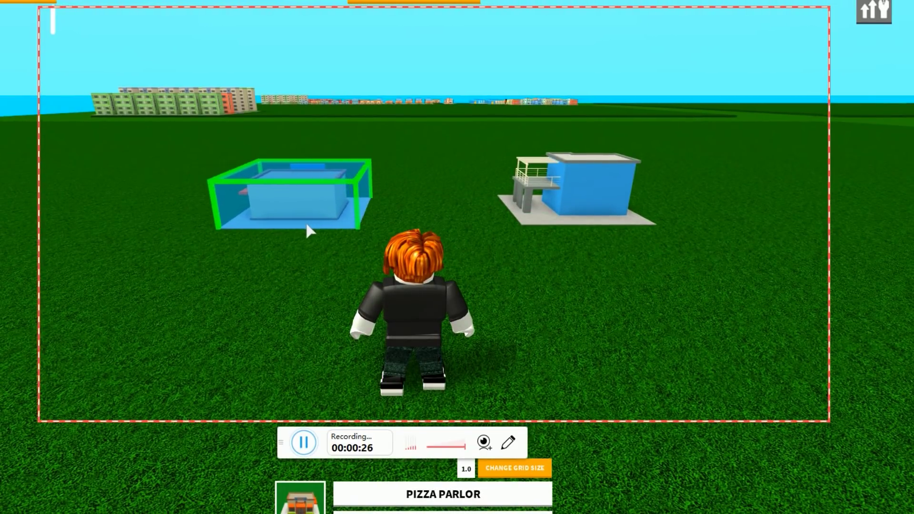
click(309, 230)
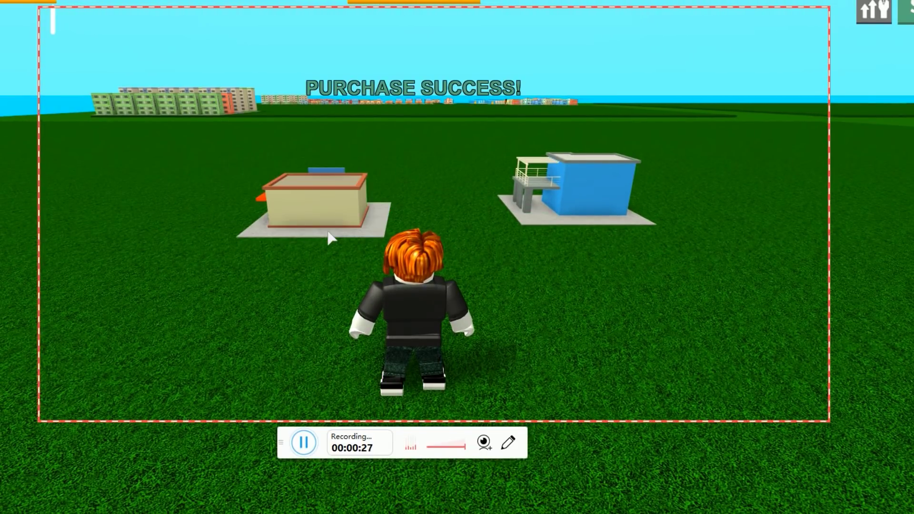
Draw a red arrow on the grass and a red ellipse around the blue building.
click(509, 445)
click(473, 476)
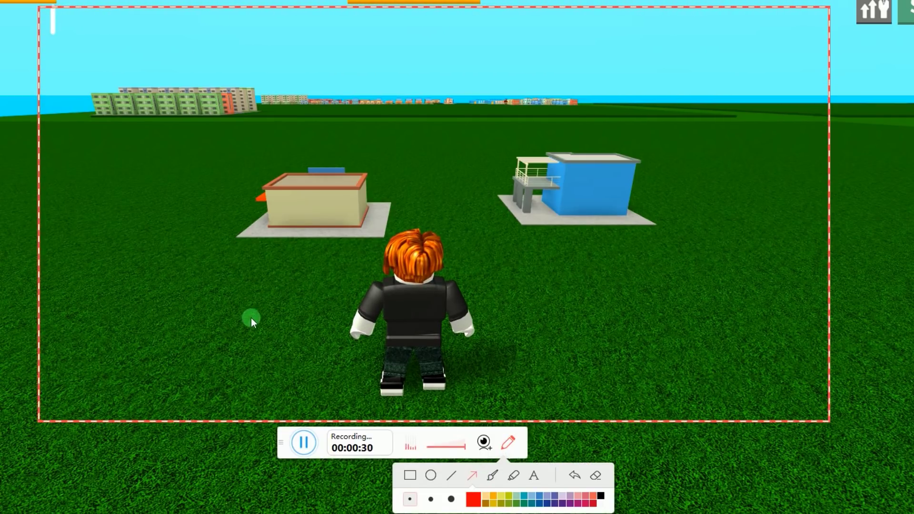
drag(250, 317, 315, 266)
click(431, 476)
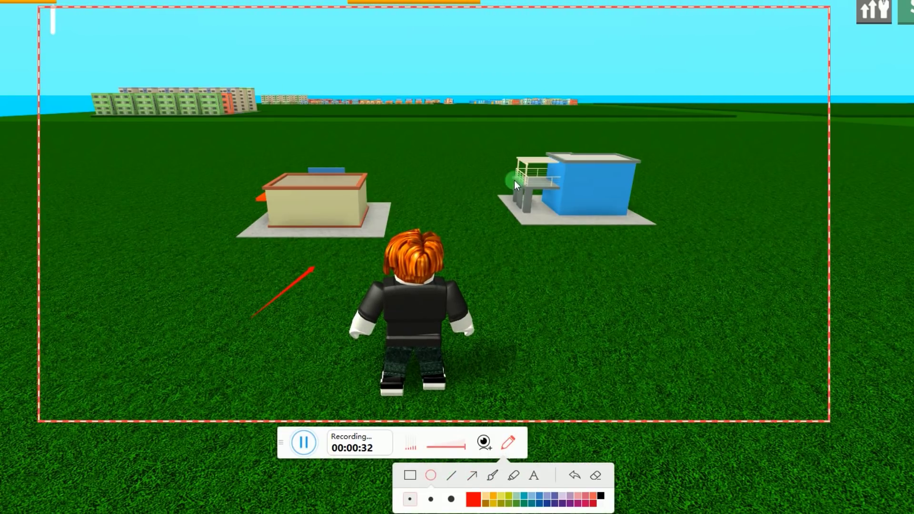
drag(514, 180, 626, 287)
Undo the ellipse and arrow, then put away the drawing tools.
click(578, 474)
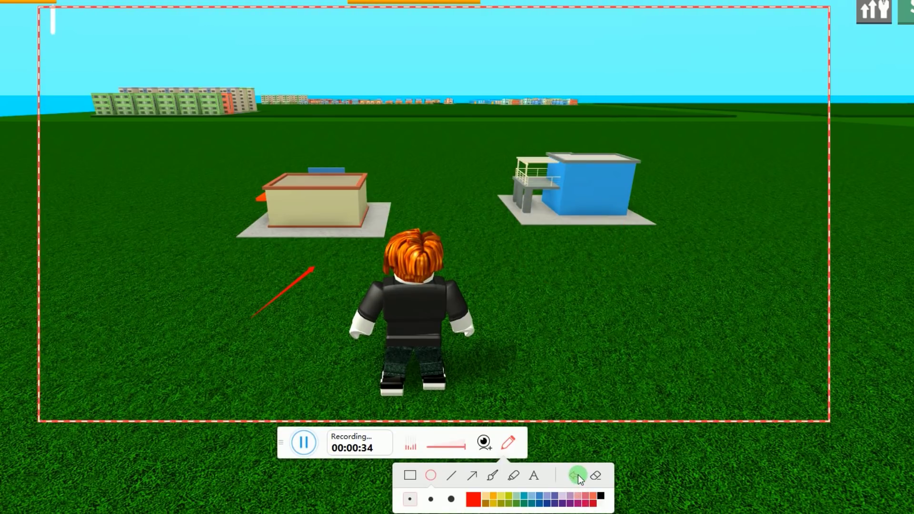
click(576, 477)
click(510, 445)
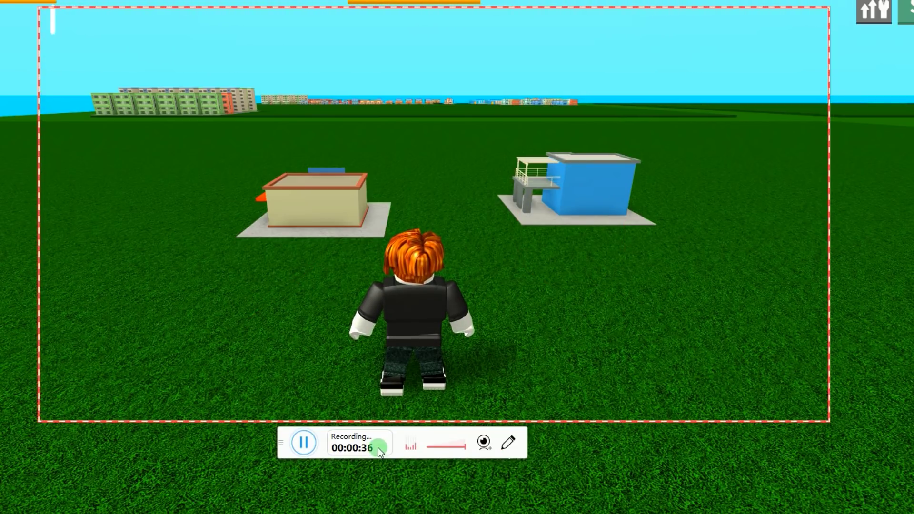
Finish the recording and trim the clip to roughly 1.2–36.1 seconds.
click(301, 448)
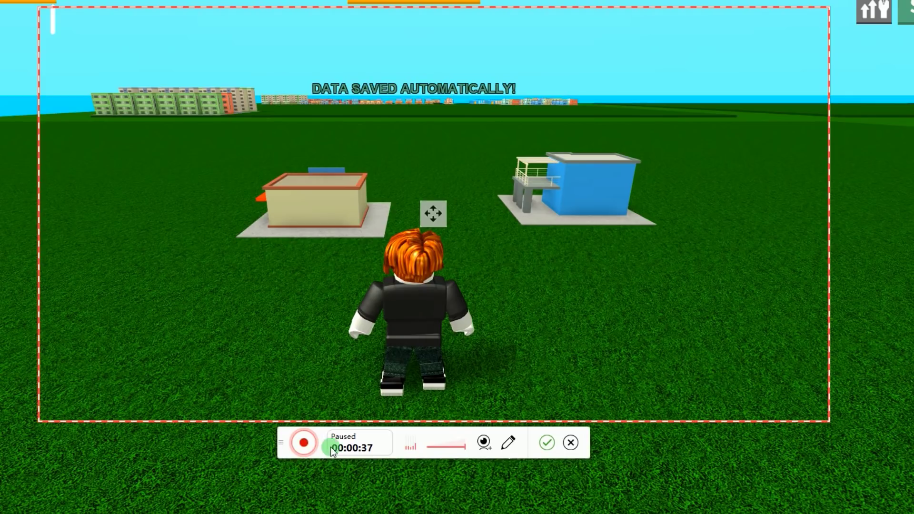
click(548, 446)
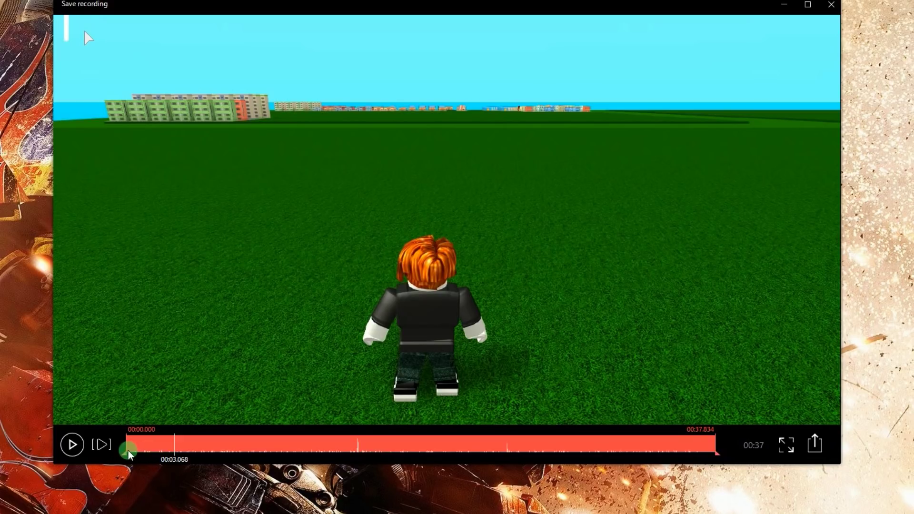
drag(132, 456, 147, 454)
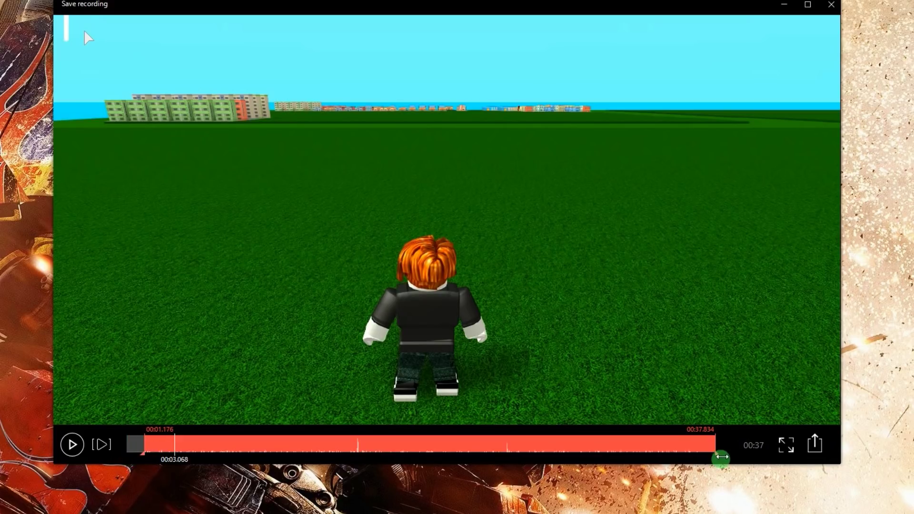
drag(721, 456, 698, 457)
Save the trimmed clip as an MP4 video file named game01.
click(816, 444)
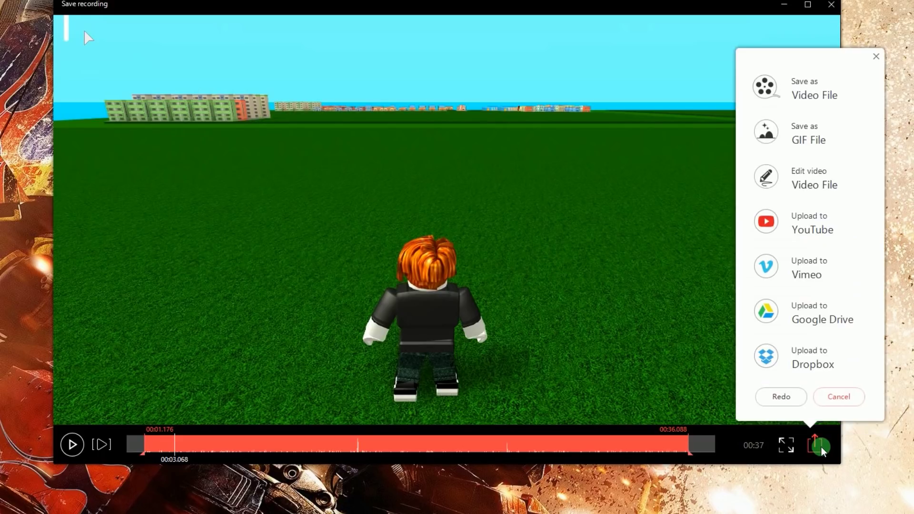
click(821, 94)
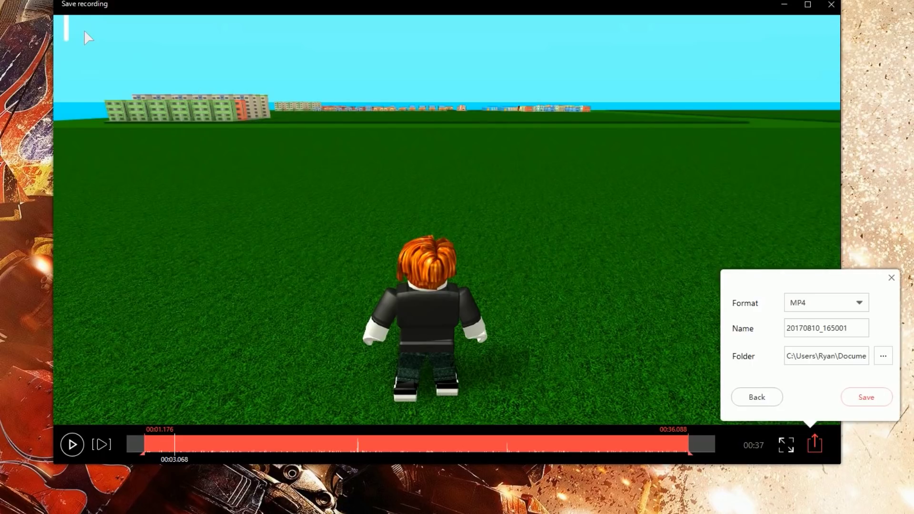
click(805, 304)
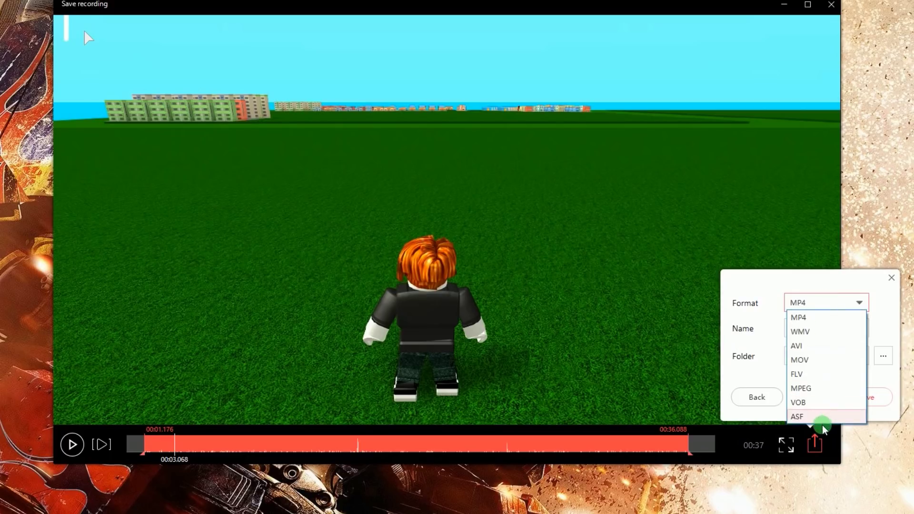
click(827, 299)
drag(864, 328, 787, 327)
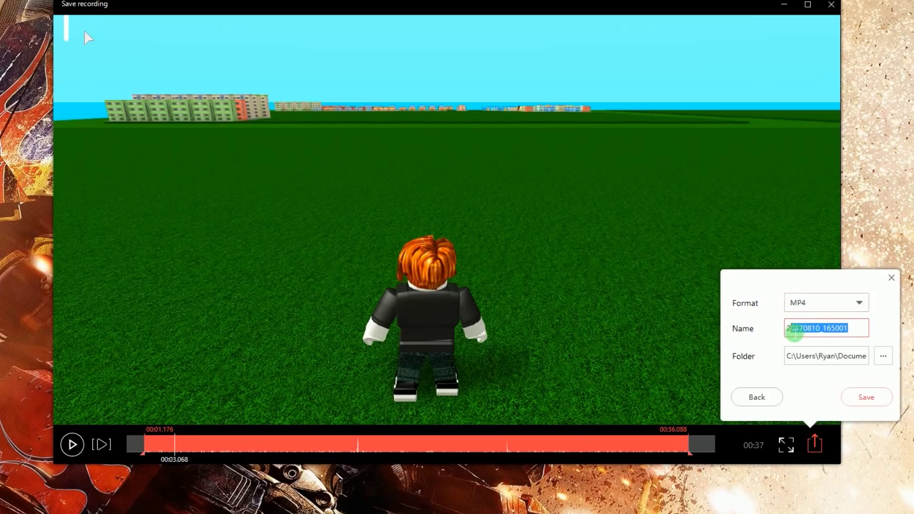
text(game01)
click(866, 397)
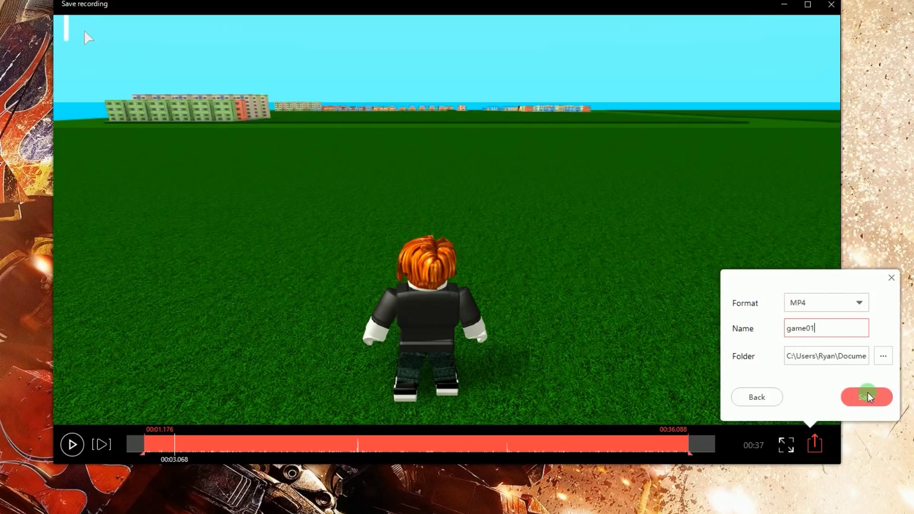
Play game01.mp4 in Movies & TV, skip ahead near the end, and close the player.
click(867, 397)
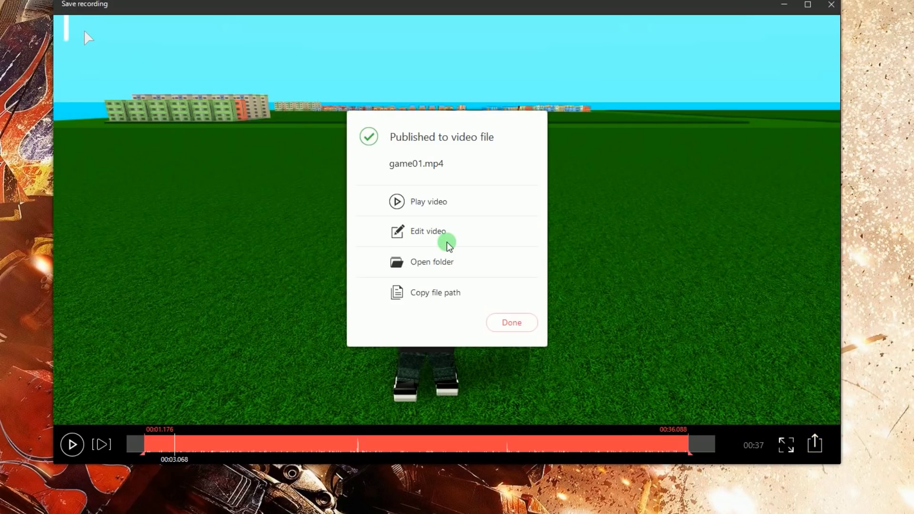
click(432, 206)
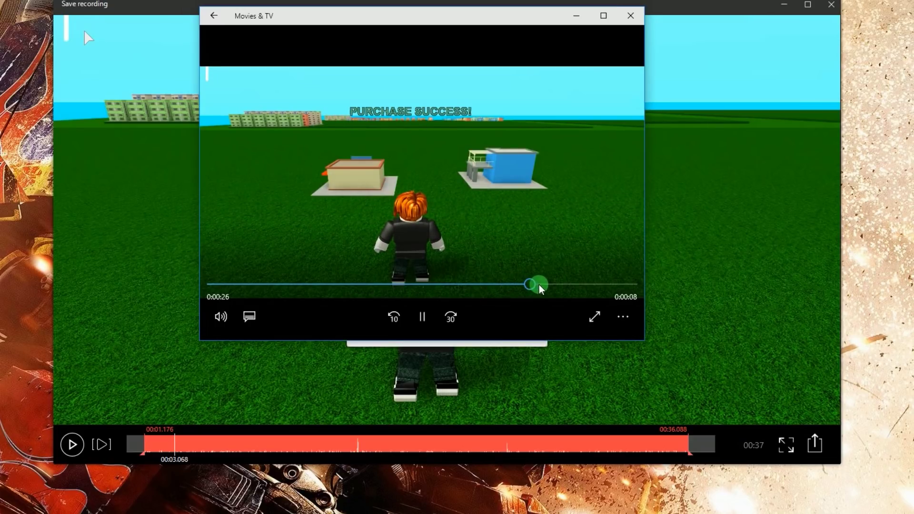
drag(540, 287, 570, 289)
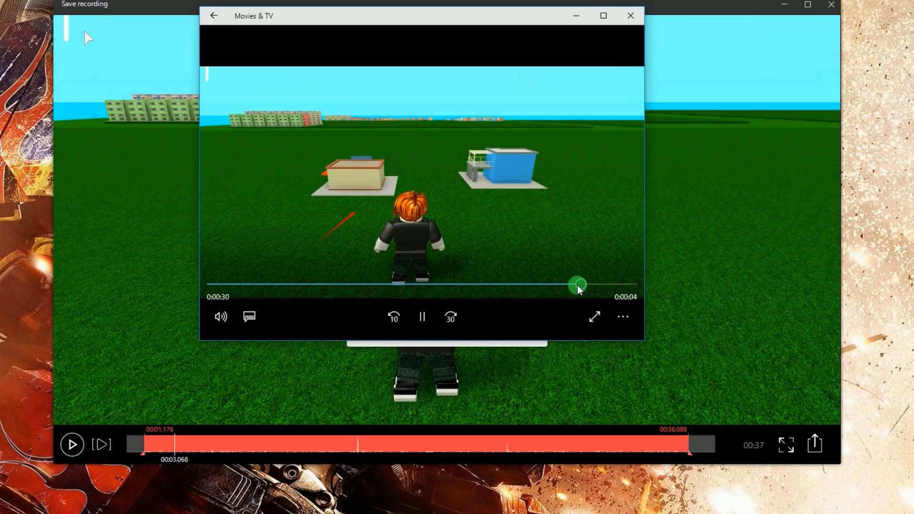
click(637, 19)
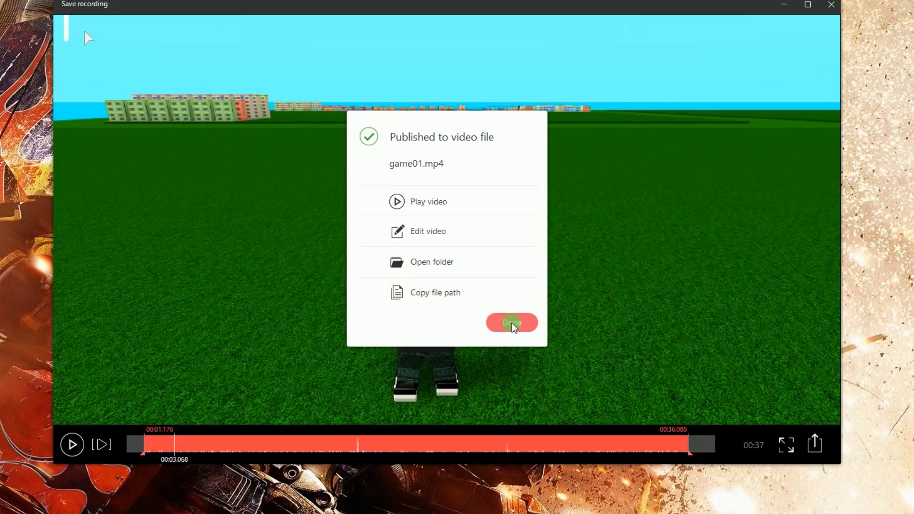
Dismiss the 'Published to video file' confirmation with Done.
click(512, 323)
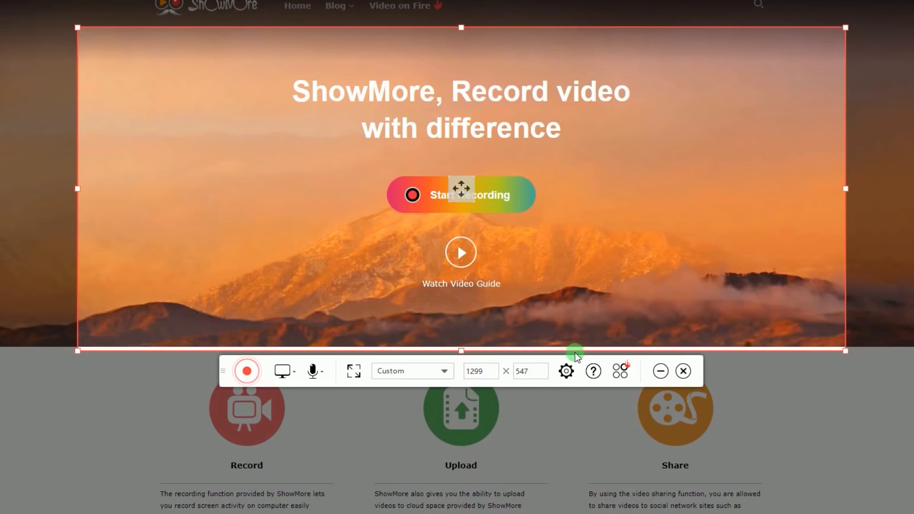